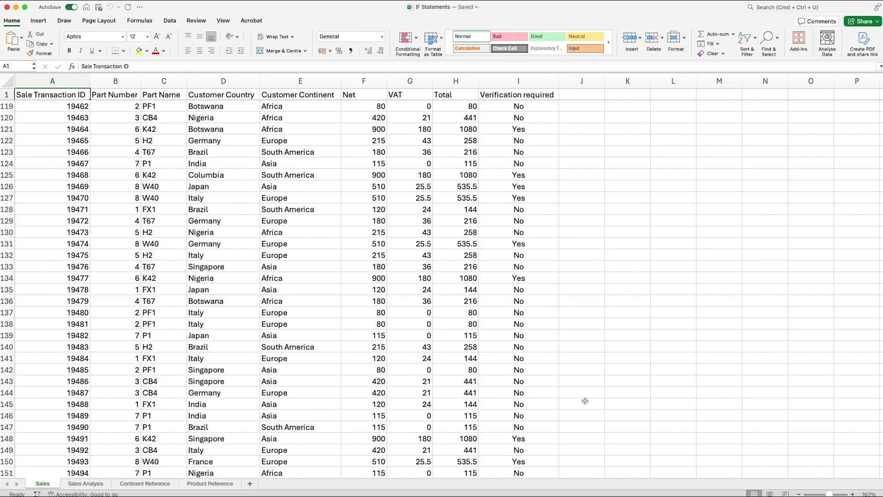
Select the sales data table from A1 through I151.
left_click_drag(64, 94, 512, 454)
scroll(250, 314, "up", 20)
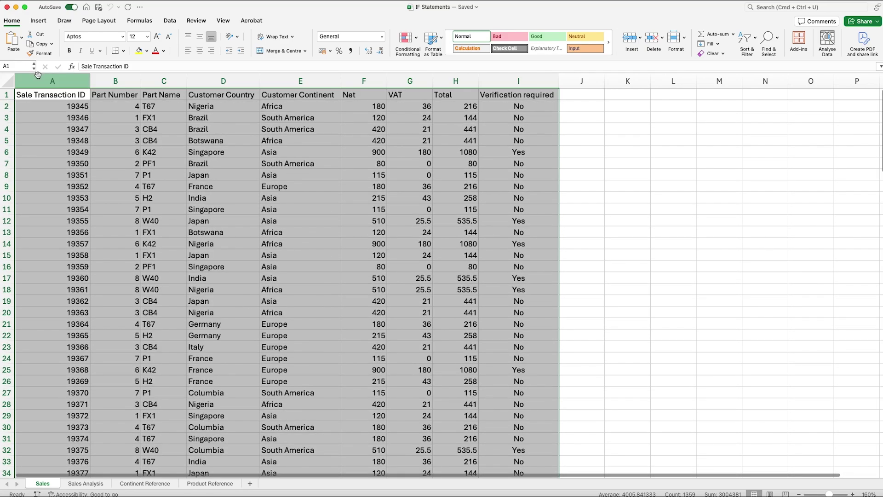
left_click(49, 94)
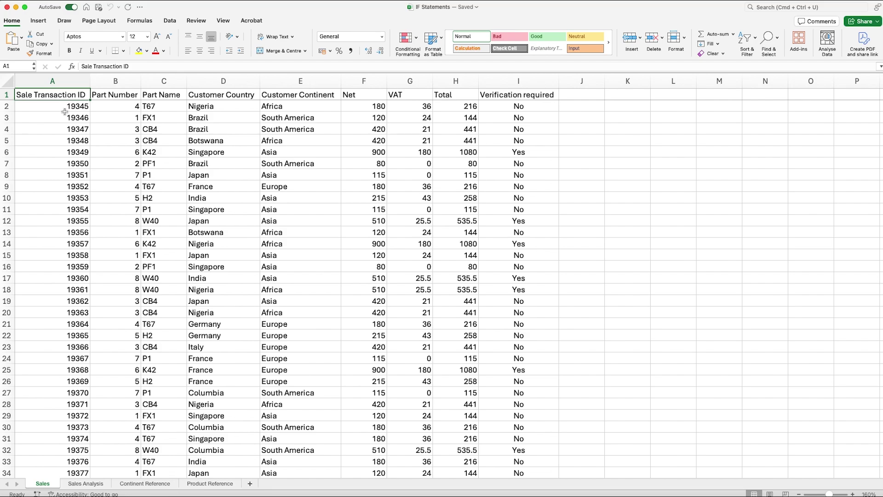
key("super+shift+Right")
key("super+shift+Down")
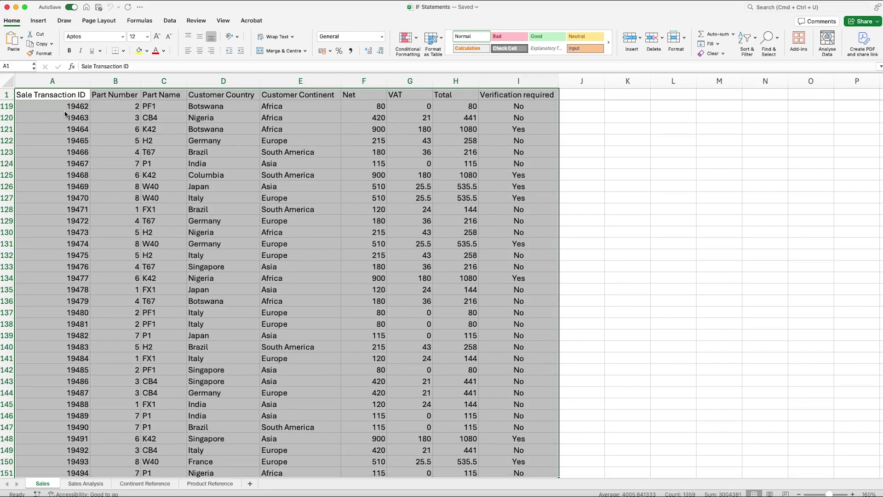
Insert a PivotTable from Sales!$A$1:$I$151 on a new worksheet.
left_click(45, 23)
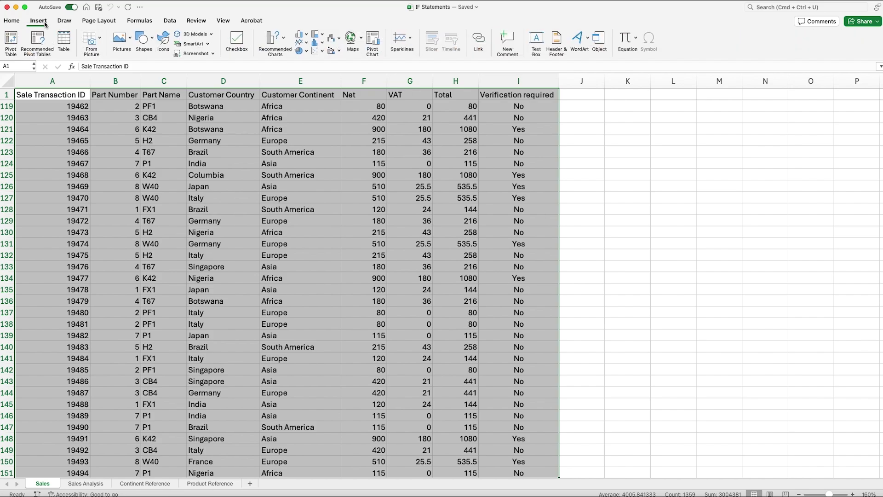
left_click(11, 43)
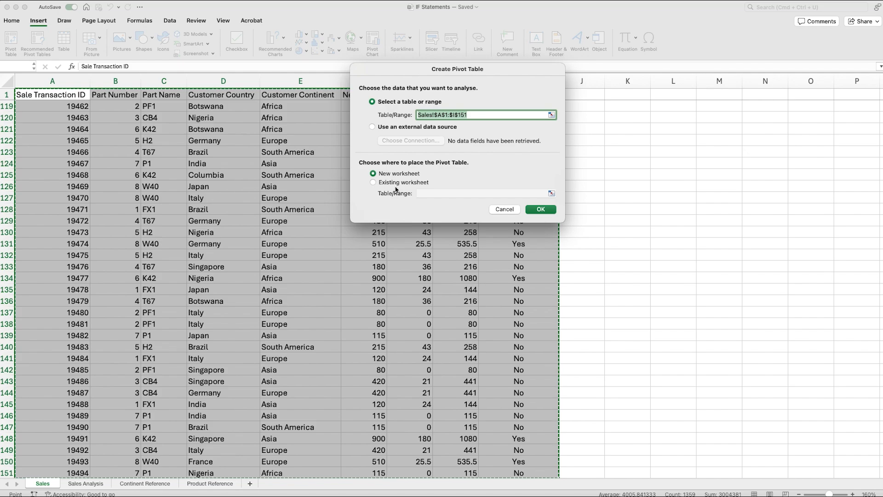
left_click(373, 182)
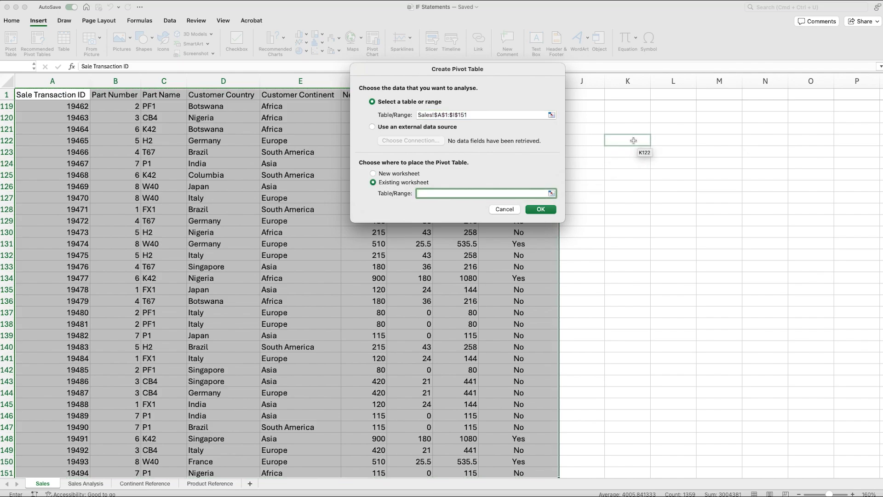
left_click(399, 174)
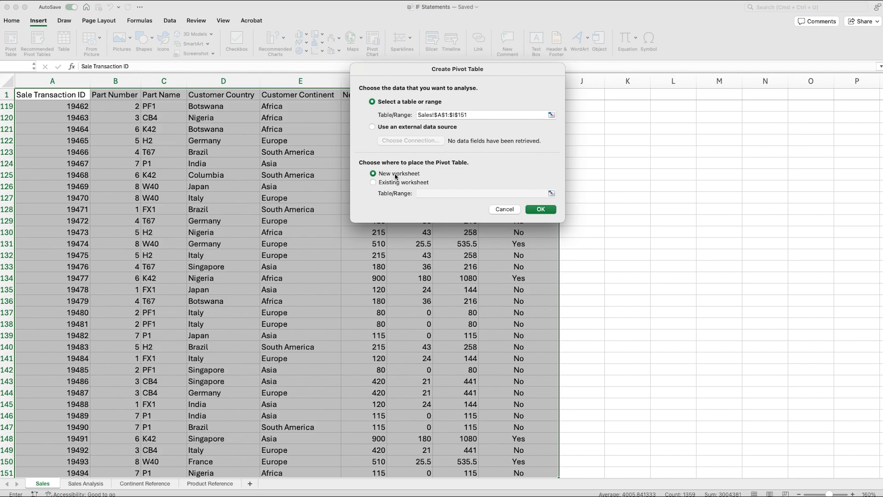
left_click(536, 209)
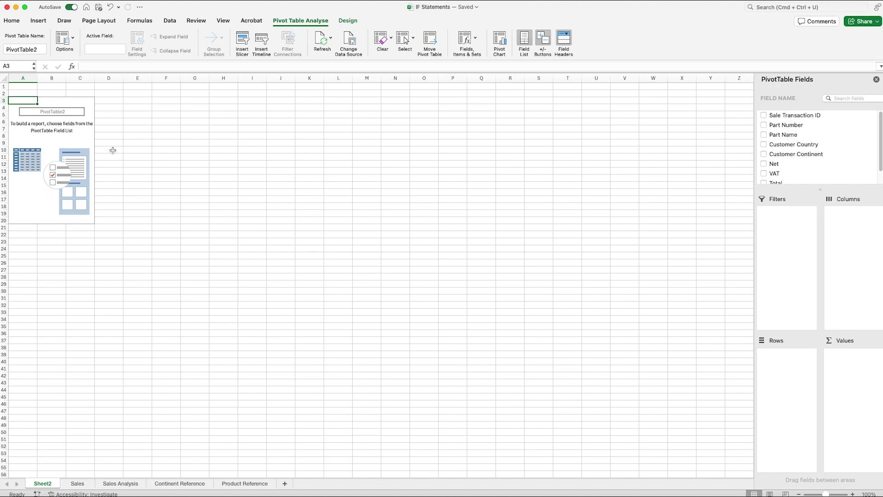
Zoom Sheet2 with the empty PivotTable2 in to 150%.
left_click(854, 494)
left_click(853, 494)
left_click(853, 494)
left_click(853, 494)
left_click(854, 494)
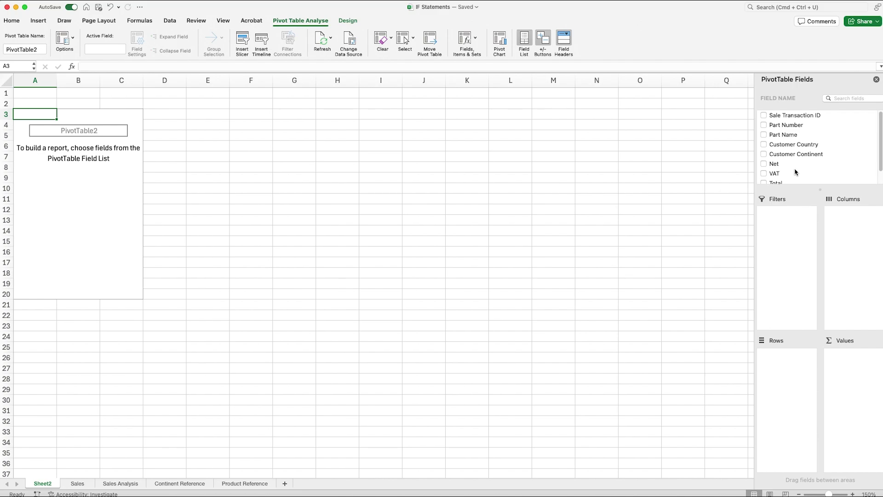
scroll(795, 172, "down", 1)
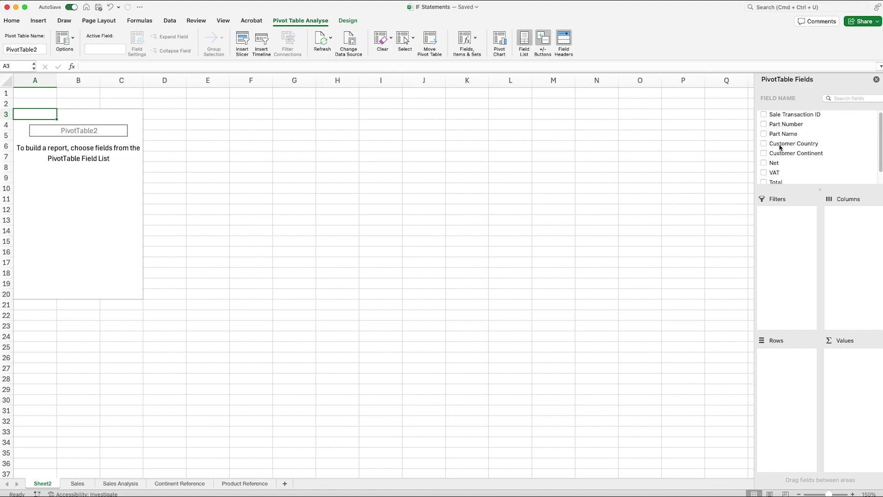
Put Customer Country in the pivot rows, listing Botswana through Singapore with a Grand Total.
left_click(796, 148)
left_click_drag(797, 148, 793, 375)
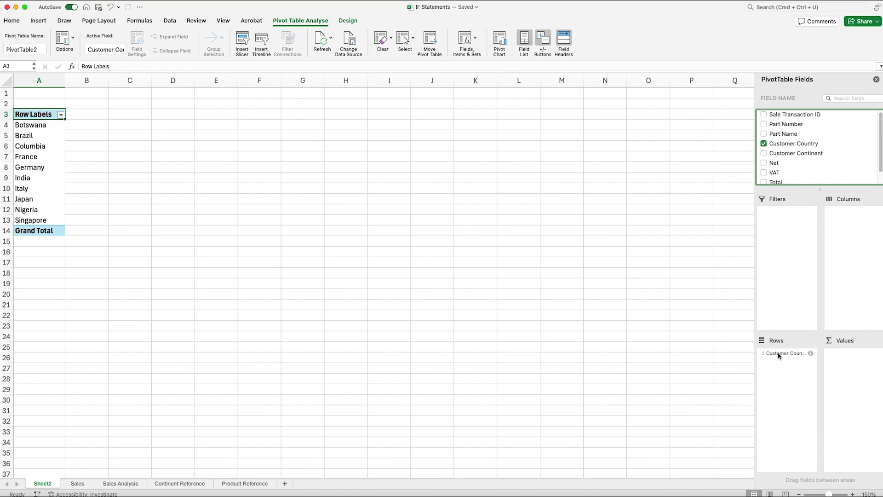
left_click_drag(779, 355, 848, 258)
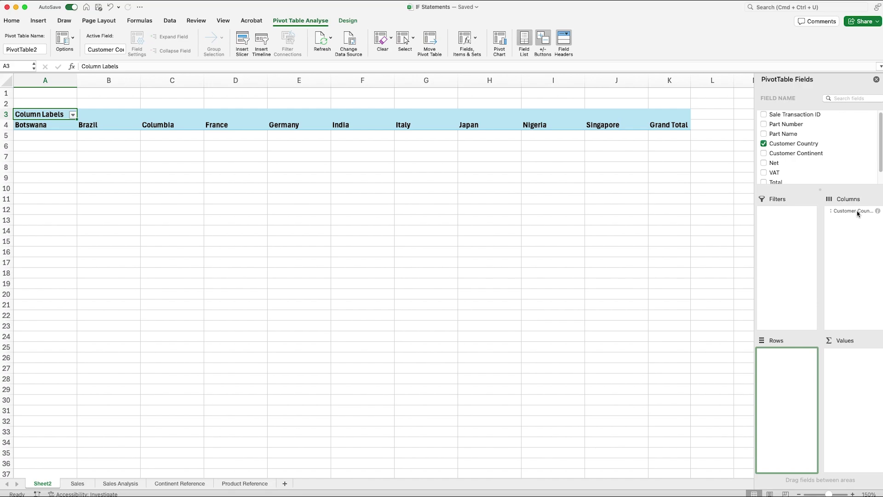
left_click_drag(858, 213, 786, 382)
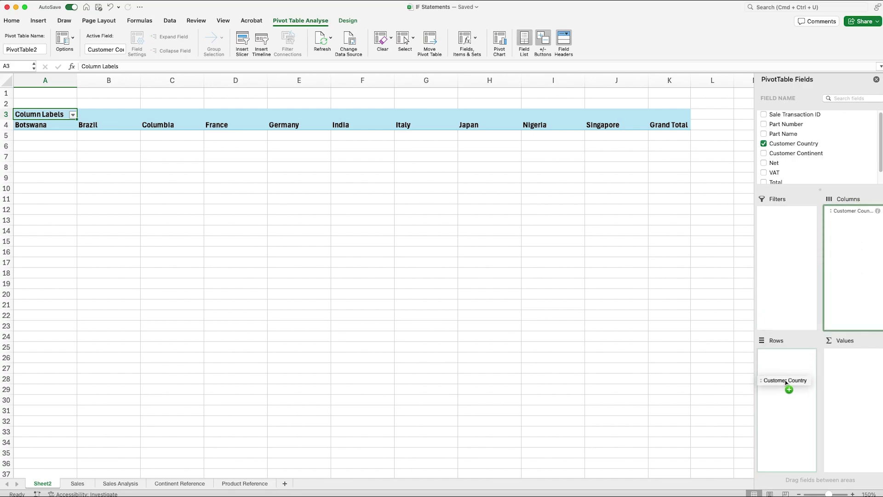
left_click_drag(786, 381, 786, 383)
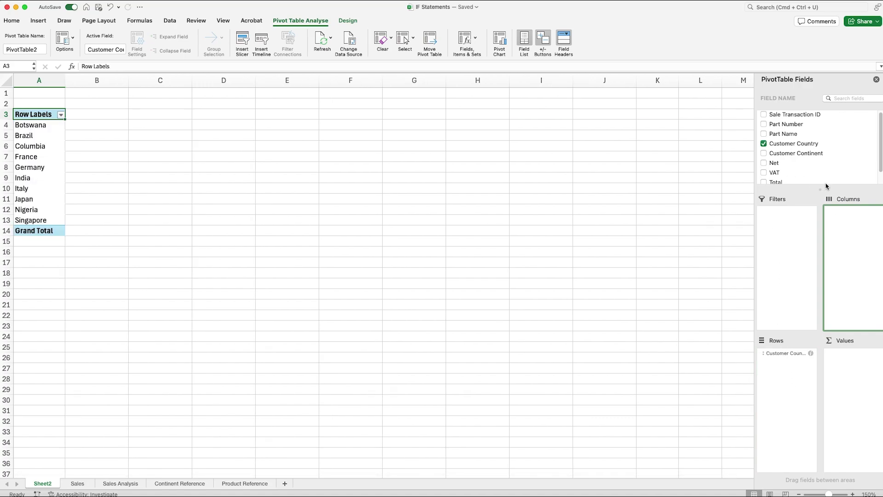
scroll(823, 183, "down", 1)
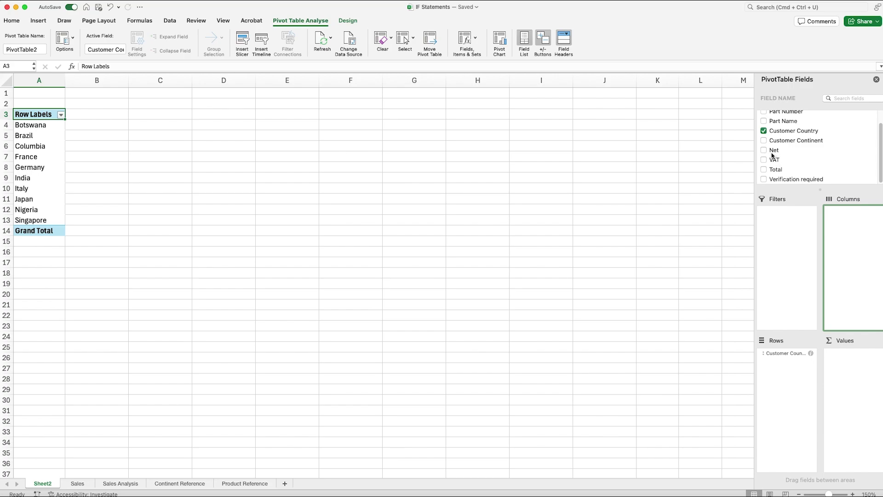
Add Sum of Net per country and sort largest to smallest, Nigeria 5560 first.
left_click_drag(775, 152, 847, 375)
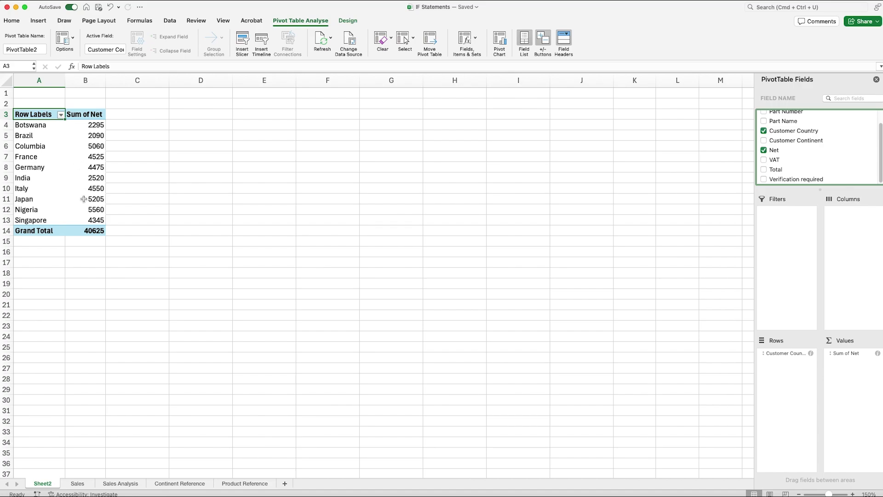
left_click(91, 178)
right_click(94, 179)
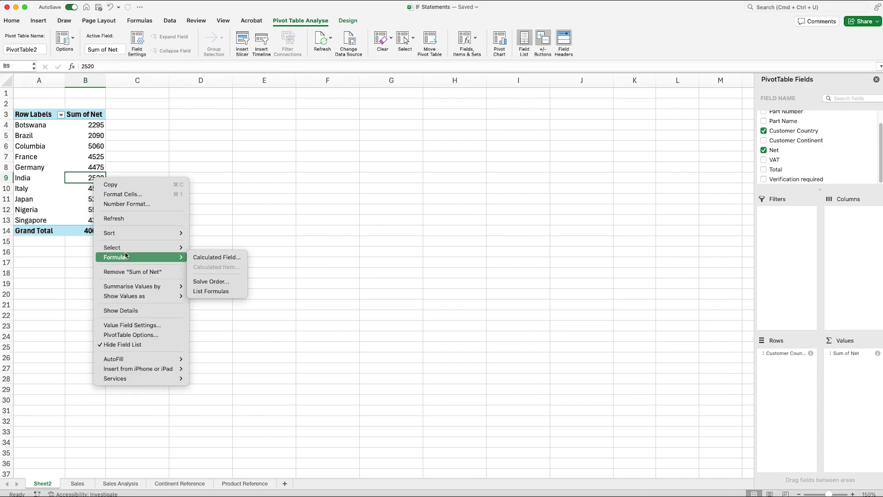
mouse_move(127, 235)
left_click(196, 243)
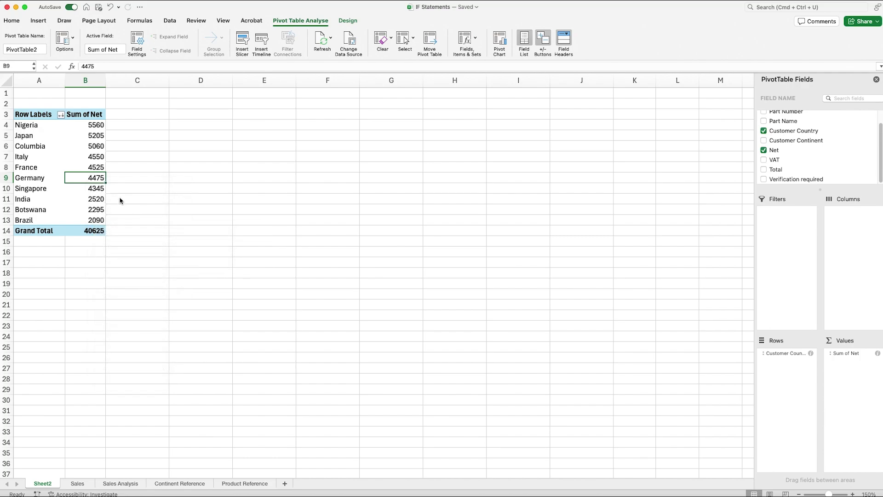
left_click(69, 156)
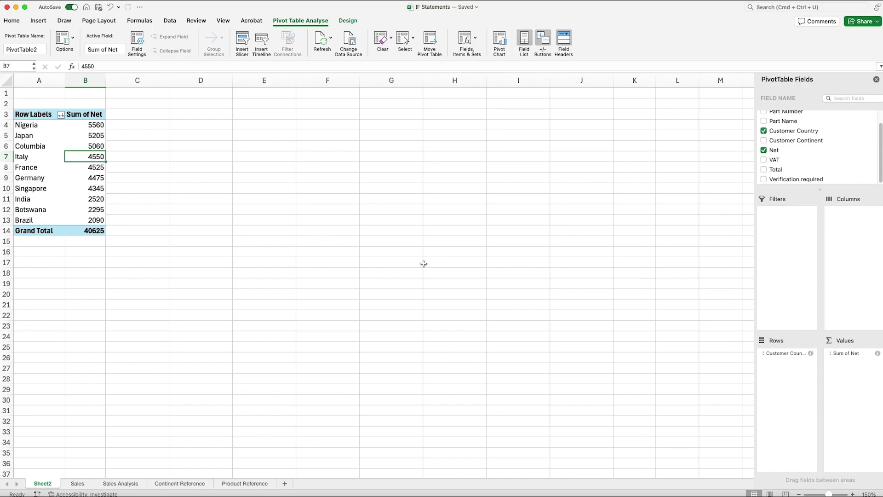
Switch the Net value field from Sum to Count, totalling 150 transactions.
left_click(851, 354)
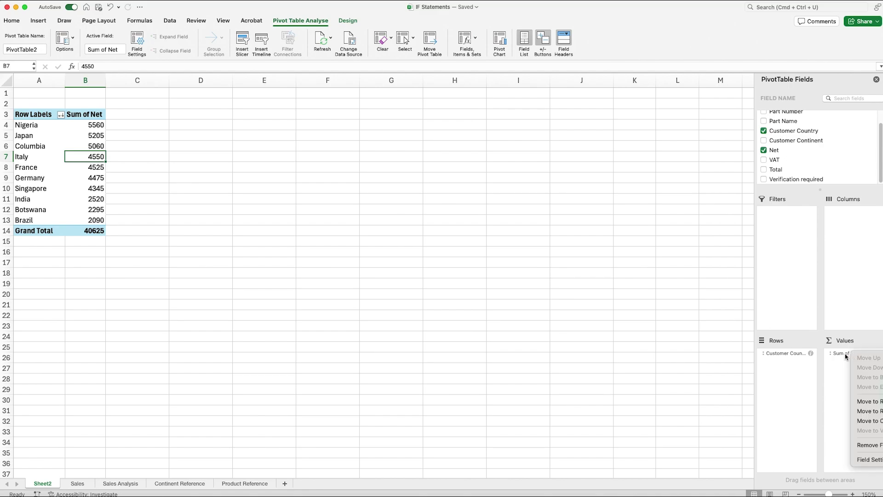
left_click(865, 459)
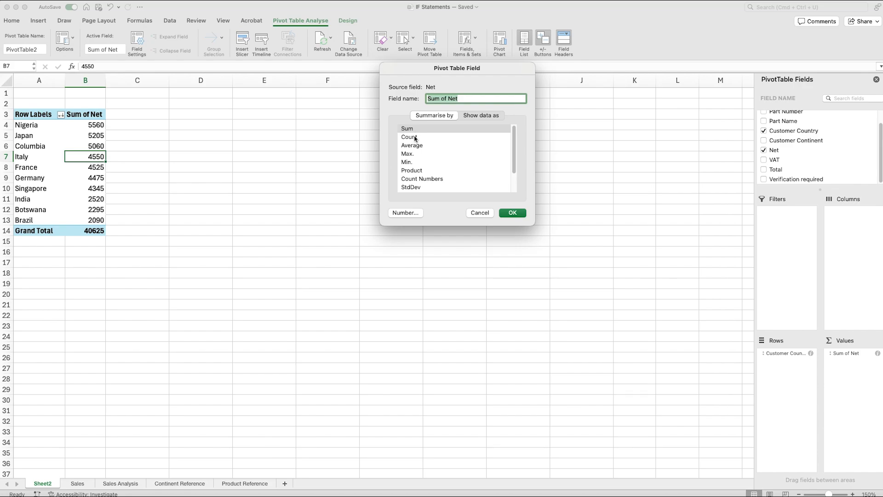
left_click(416, 138)
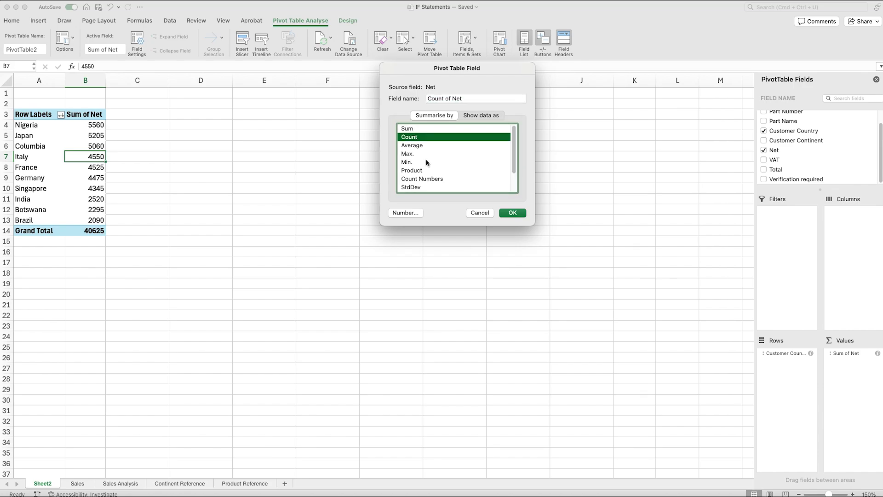
left_click(514, 213)
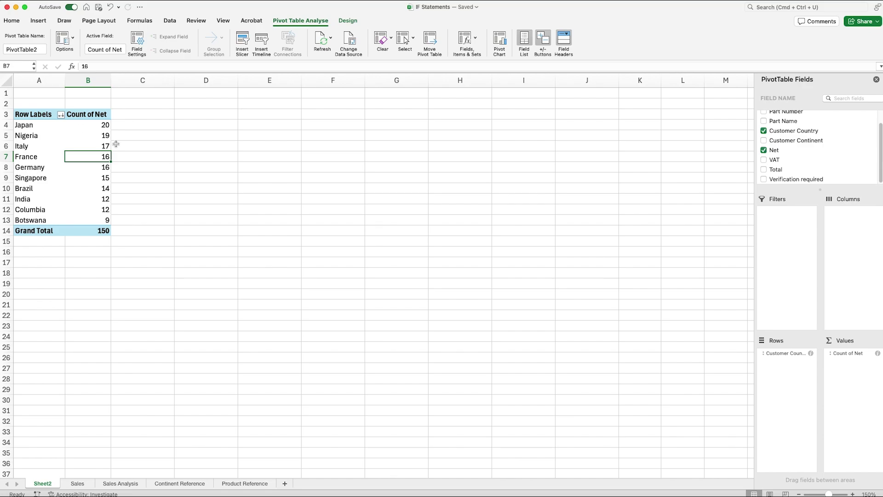
Change the Net value field summary from Count to Average.
left_click(848, 354)
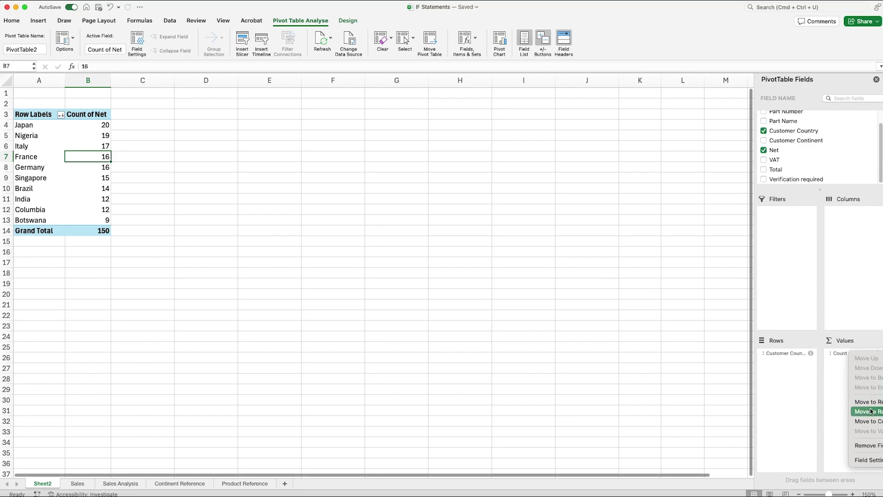
left_click(868, 460)
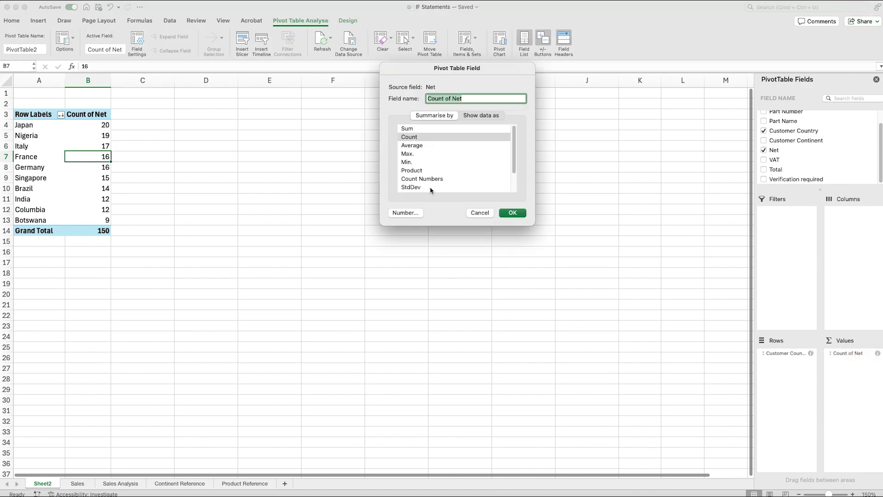
left_click(415, 146)
left_click(509, 213)
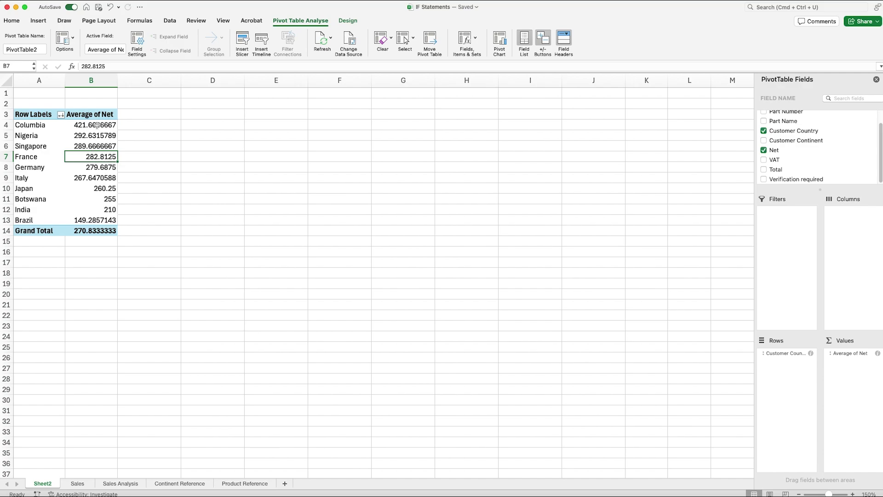
Round the per-country Net averages to whole numbers with Decrease Decimal.
left_click_drag(98, 125, 91, 220)
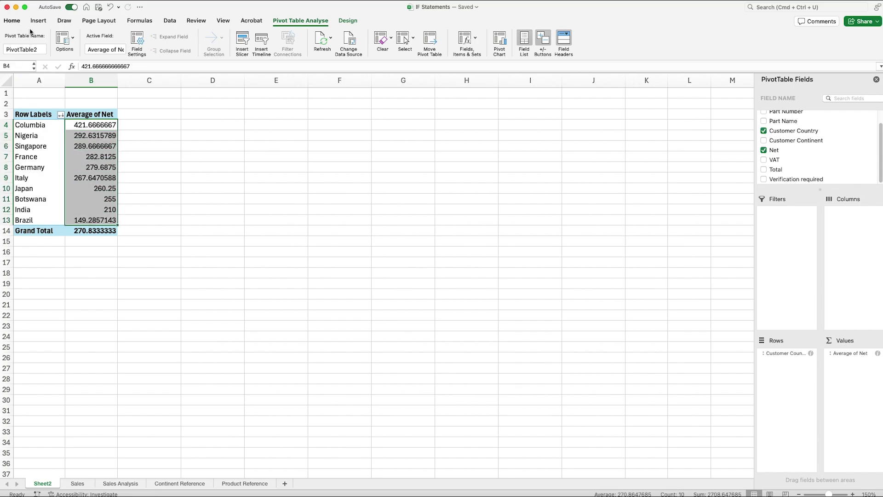
left_click(12, 20)
left_click(381, 51)
left_click(381, 52)
left_click(381, 51)
left_click(381, 52)
left_click(381, 52)
left_click(381, 52)
left_click(381, 52)
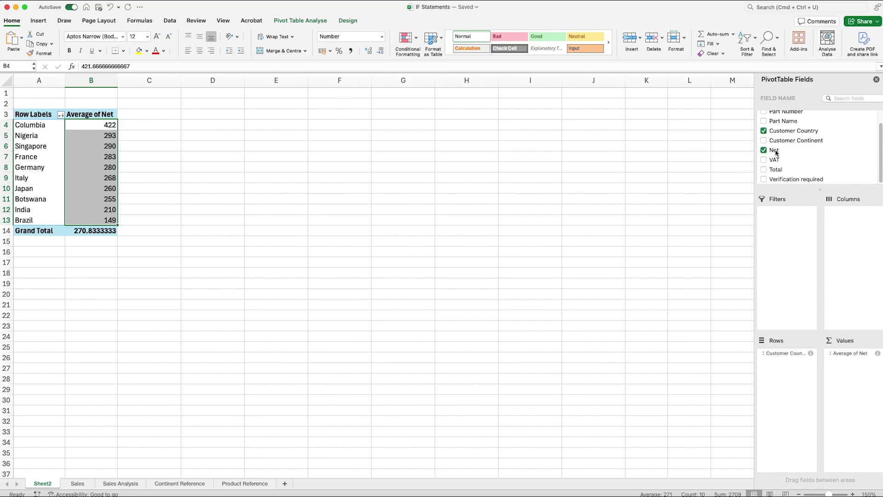
Add a Sum of Net value column and a Customer Continent report filter.
left_click_drag(776, 152, 860, 370)
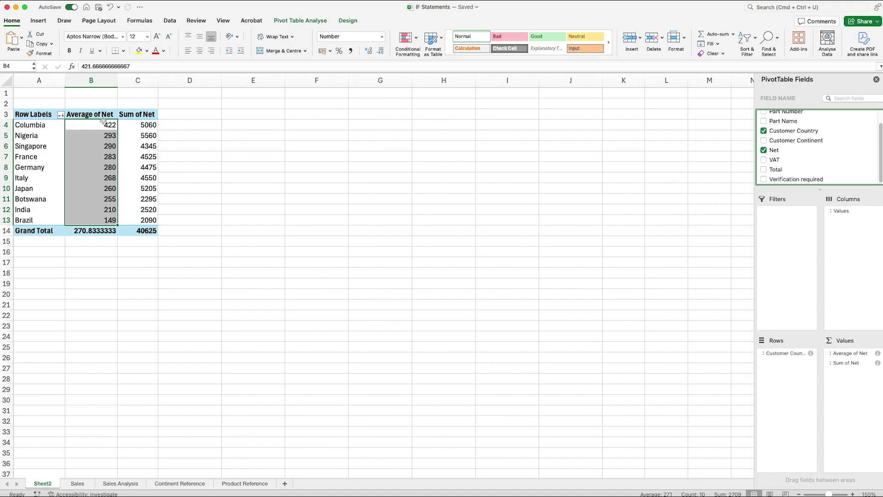
left_click(143, 216)
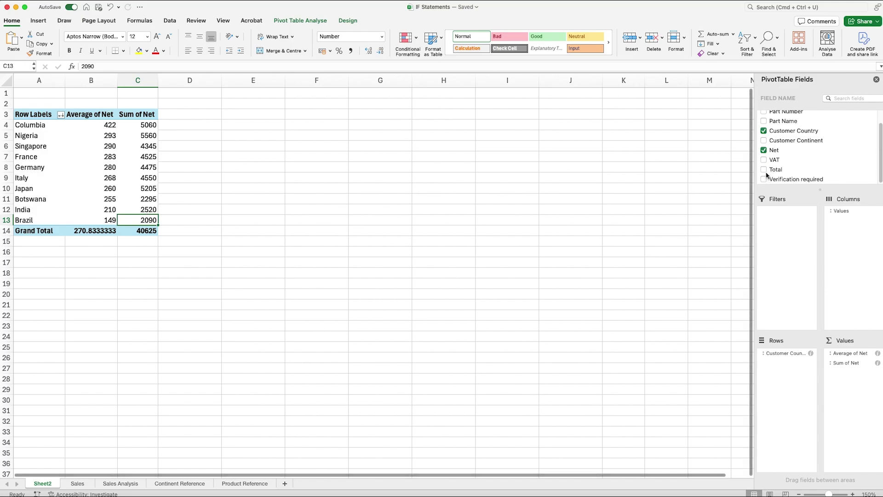
left_click_drag(783, 142, 787, 234)
left_click(121, 199)
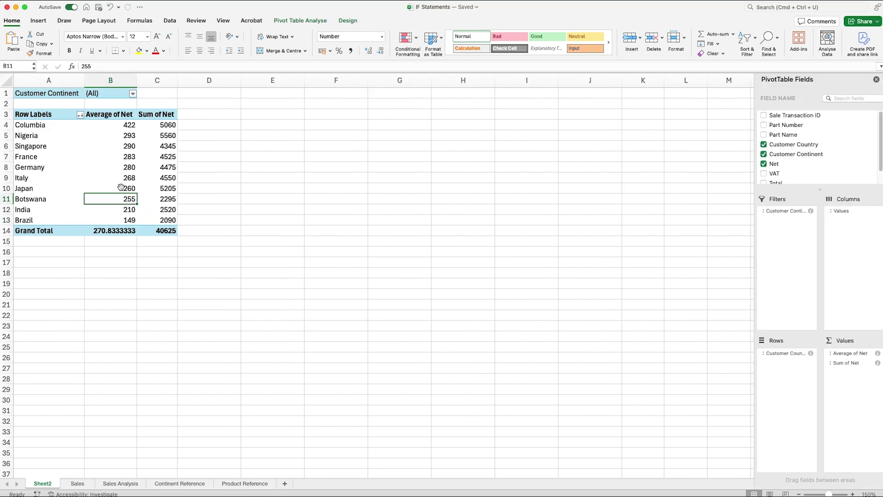
left_click(133, 95)
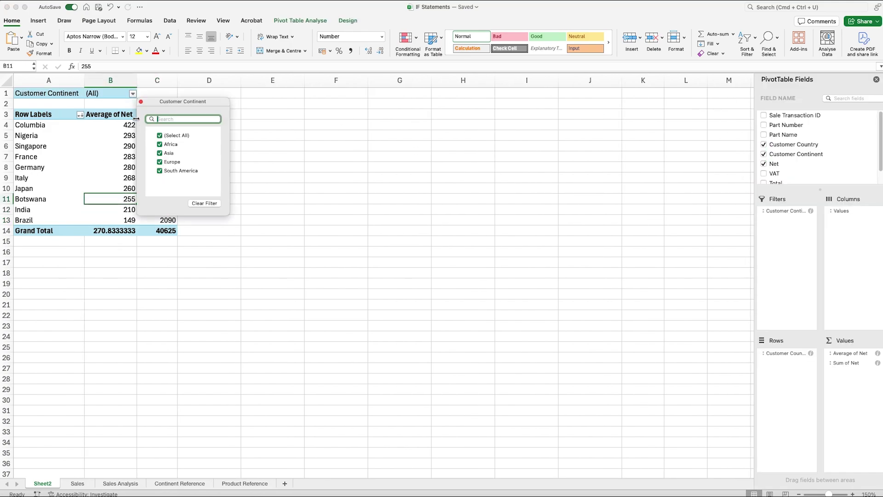
left_click(160, 136)
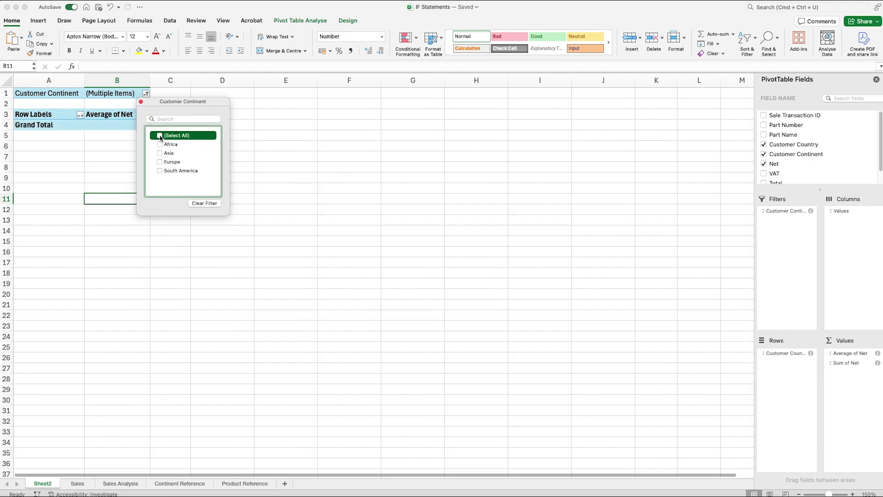
left_click(147, 94)
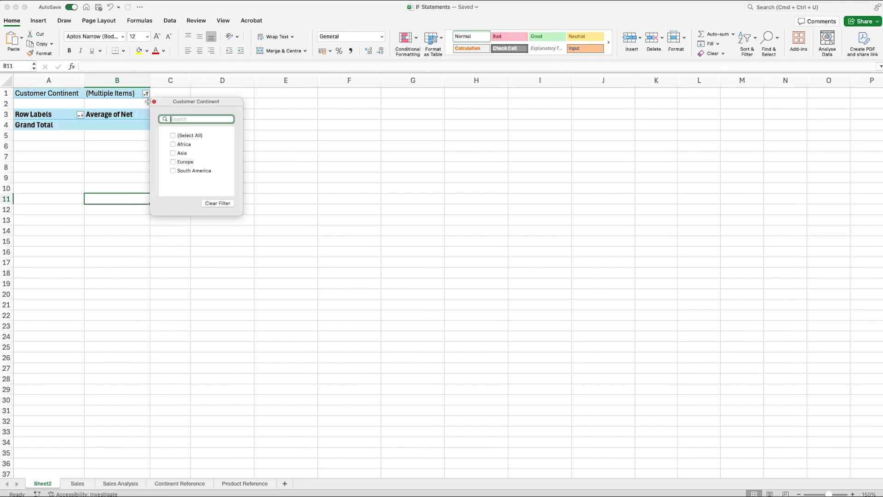
left_click(174, 162)
left_click(131, 171)
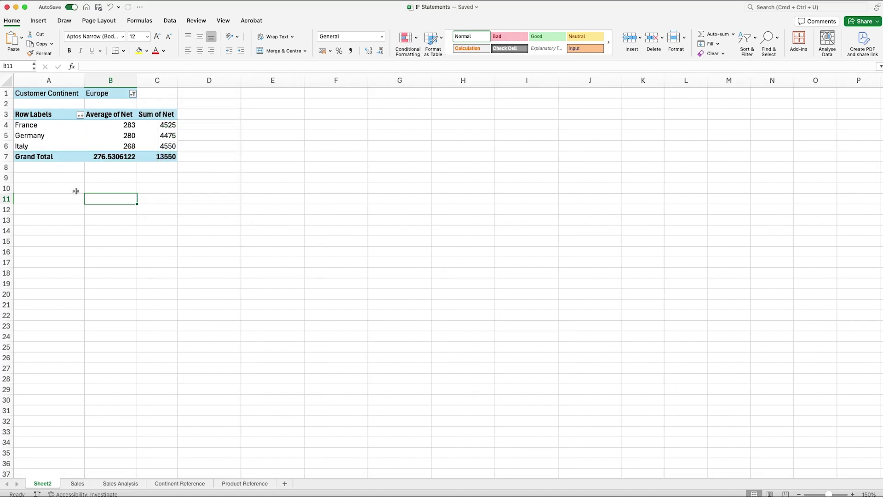
left_click(133, 94)
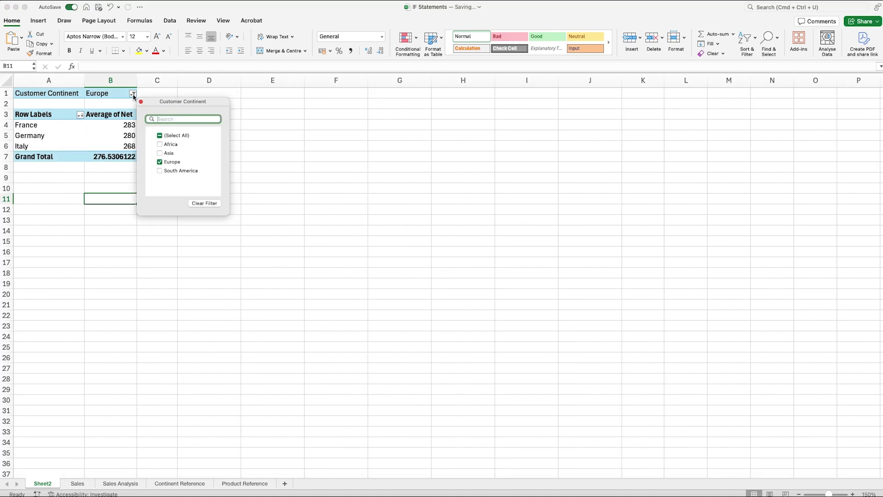
left_click(200, 203)
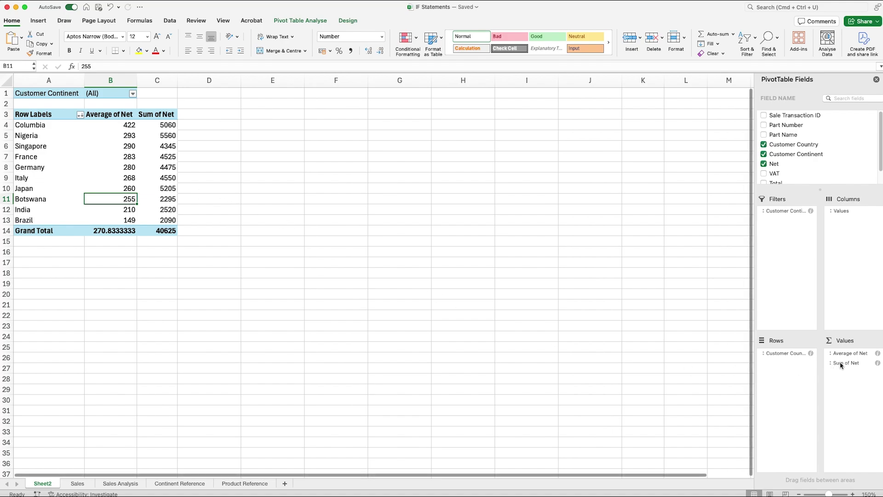
Remove Sum of Net from the values, leaving Average of Net with Grand Total 270.83.
left_click_drag(841, 364, 321, 186)
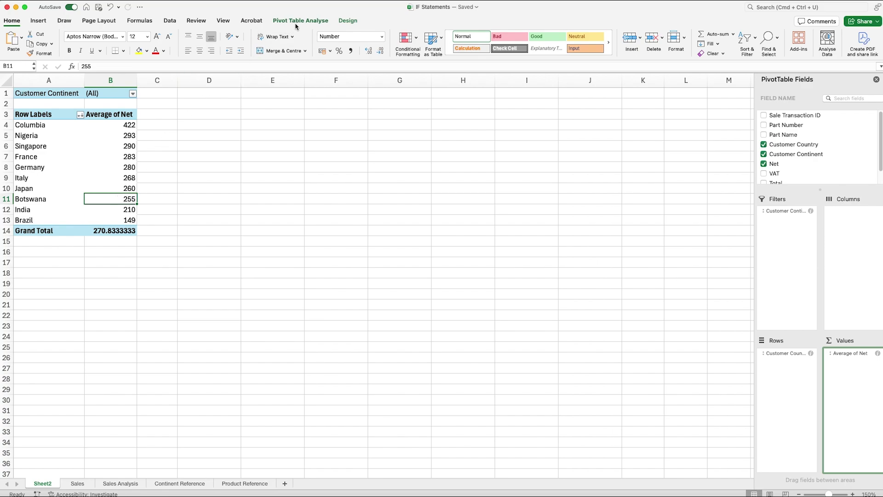
left_click(312, 22)
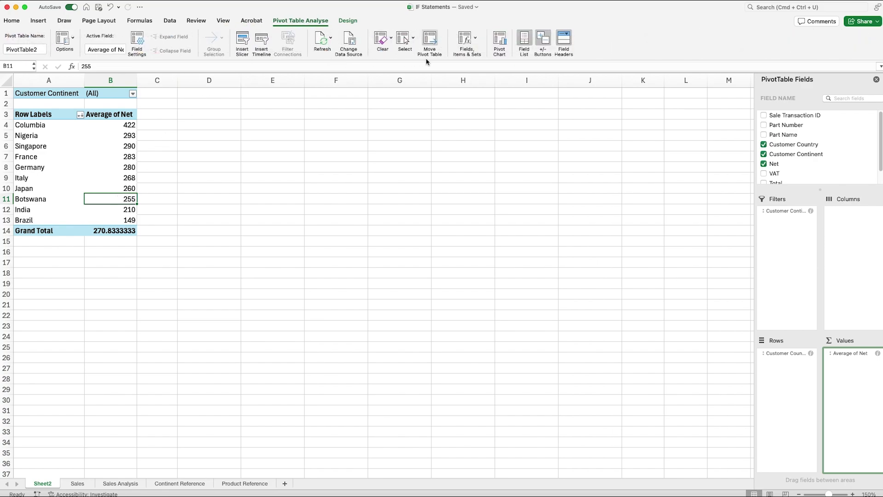
Insert a PivotChart, change it to a 2D pie, and move it beside the pivot table.
left_click(501, 43)
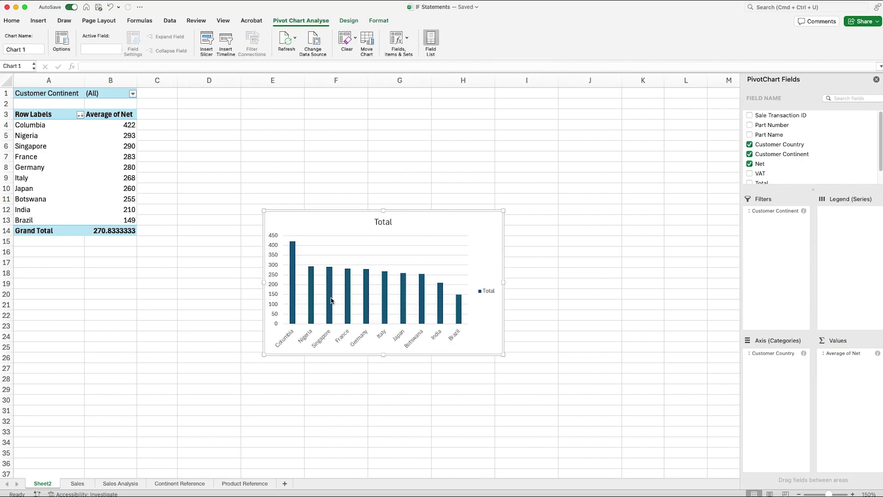
scroll(376, 270, "right", 1)
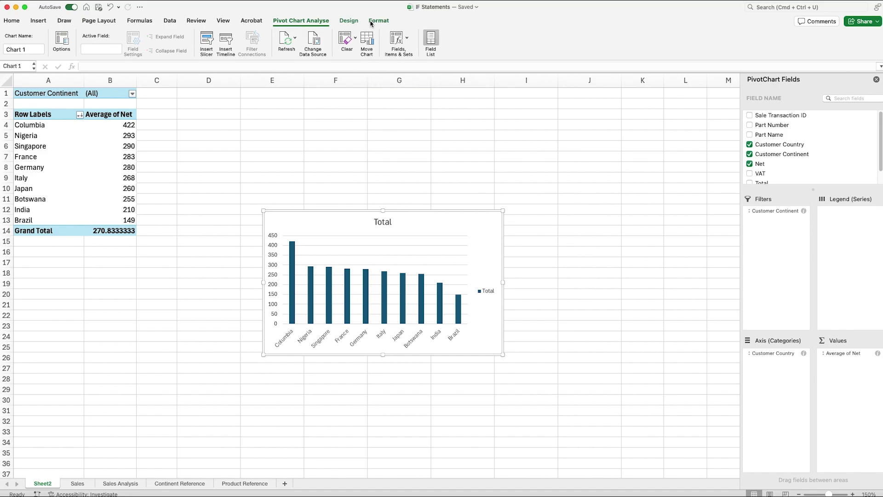
left_click(349, 21)
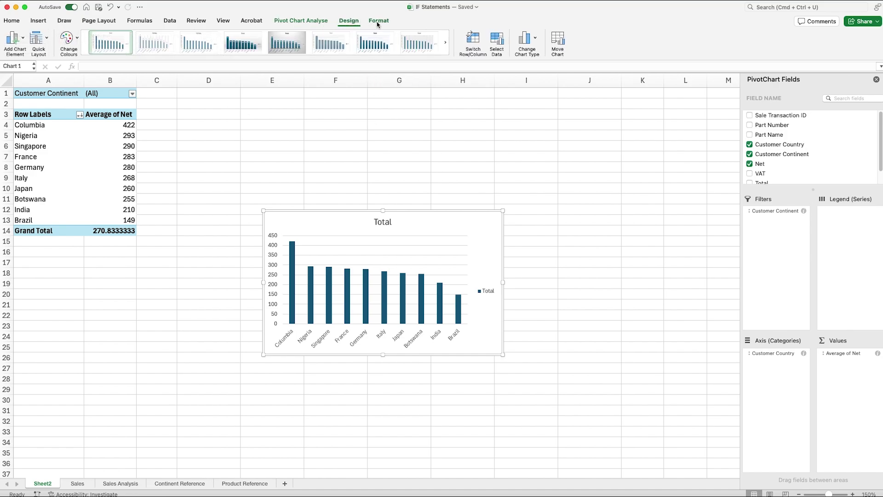
left_click(534, 42)
mouse_move(544, 75)
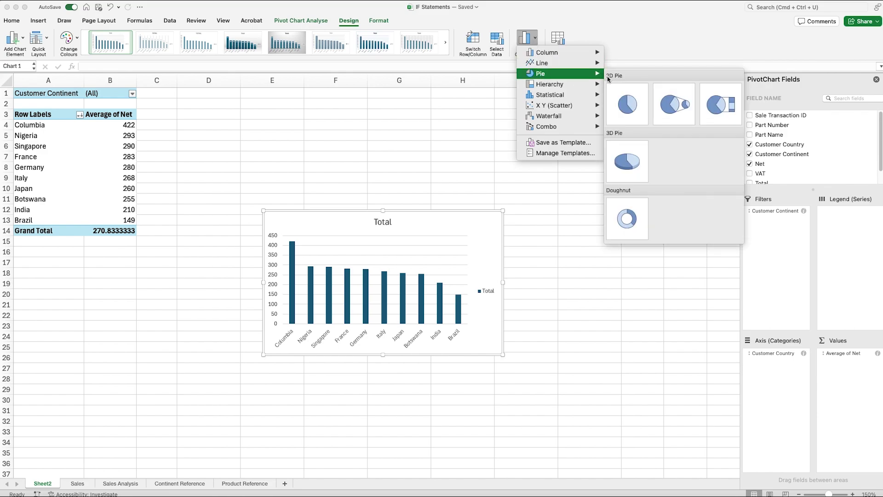
left_click(618, 111)
left_click_drag(439, 230, 420, 148)
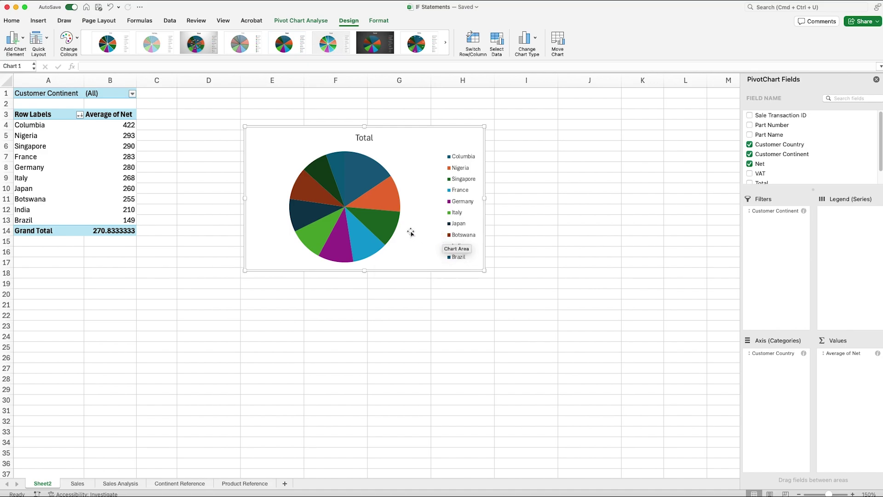
mouse_move(336, 220)
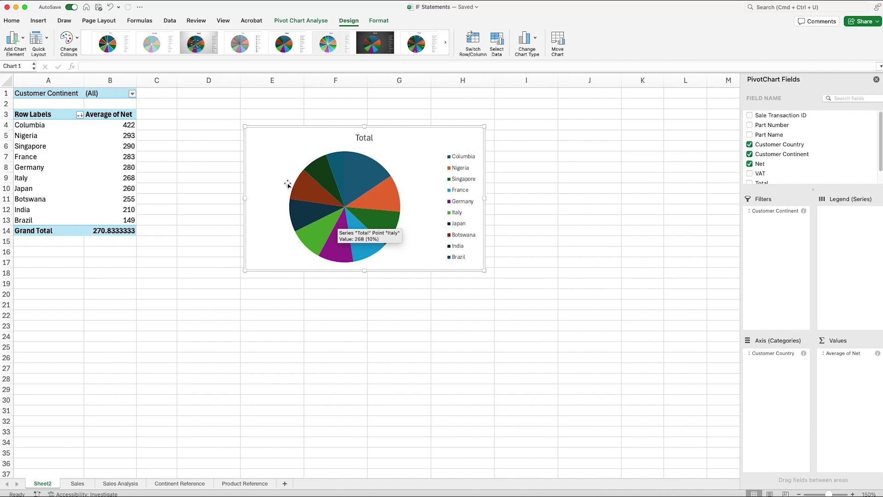
Add Outside End data labels showing each country's average Net value on the pie.
left_click(23, 40)
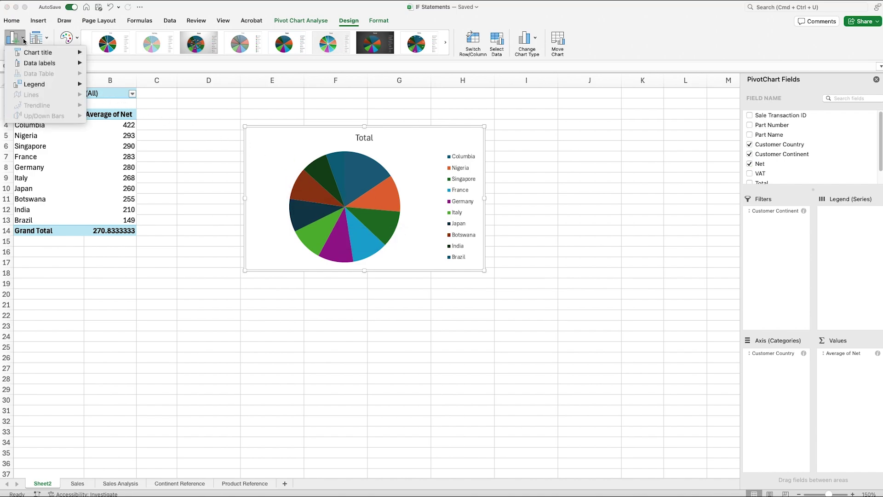
mouse_move(39, 65)
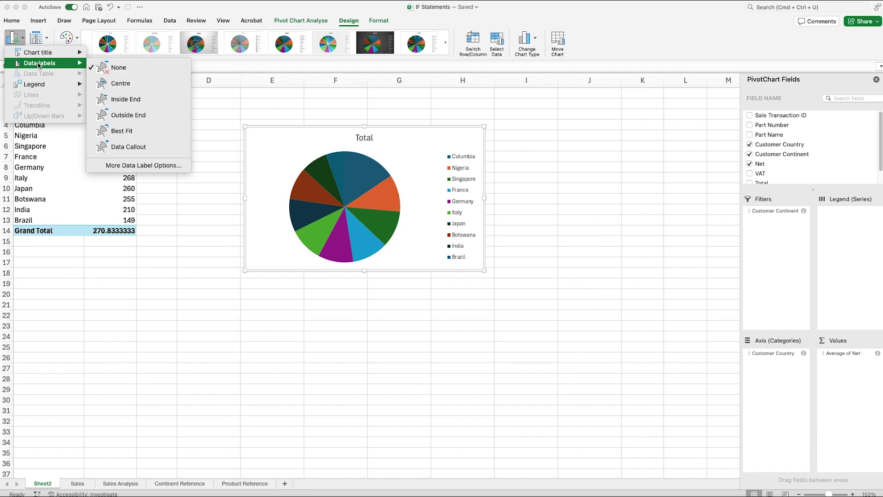
left_click(136, 115)
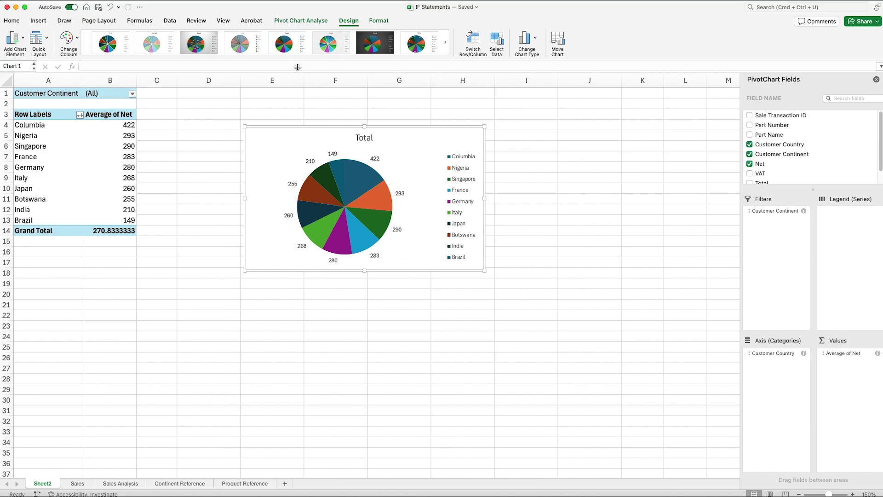
left_click(266, 59)
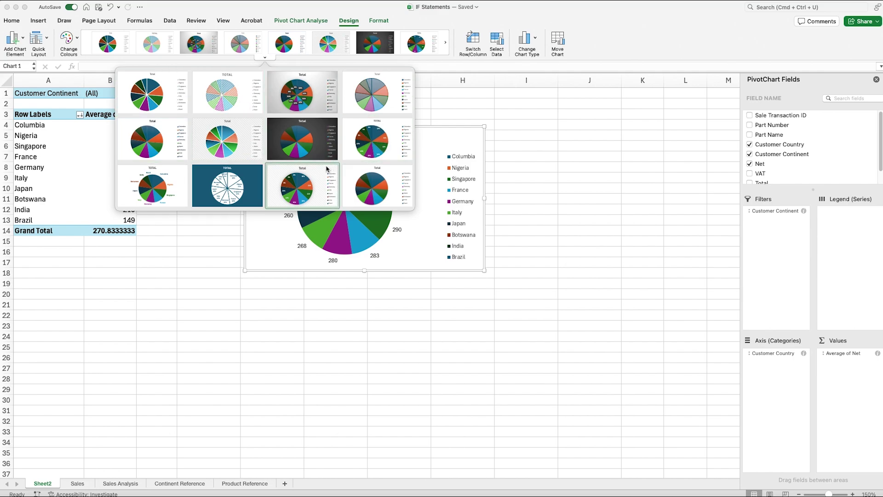
left_click(467, 137)
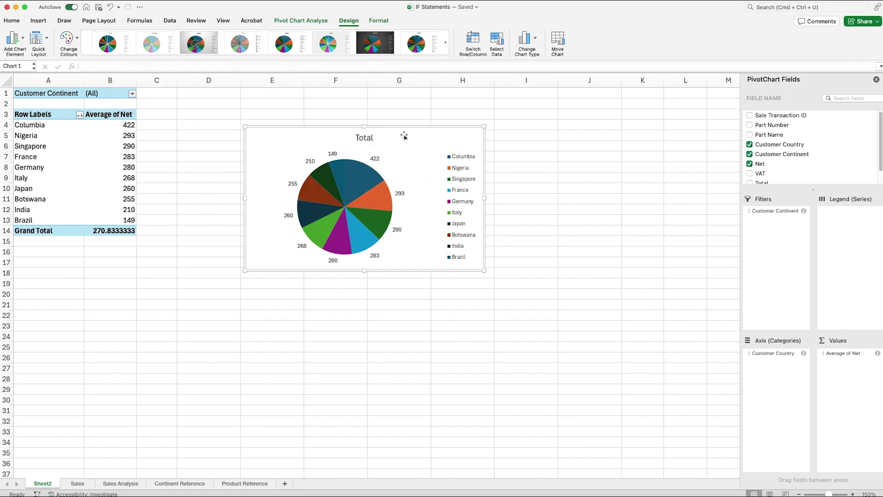
left_click(367, 138)
Replace the chart title 'Total' with 'Sales by Country'.
double_click(361, 139)
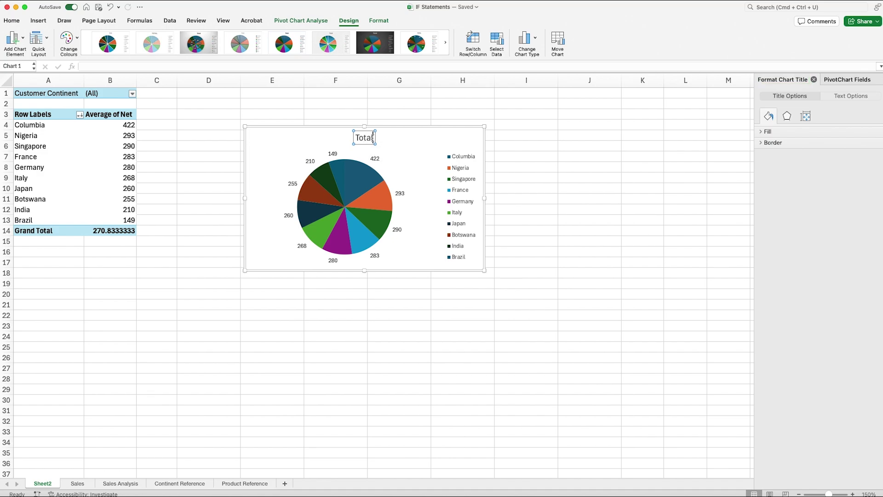
double_click(373, 137)
type("S")
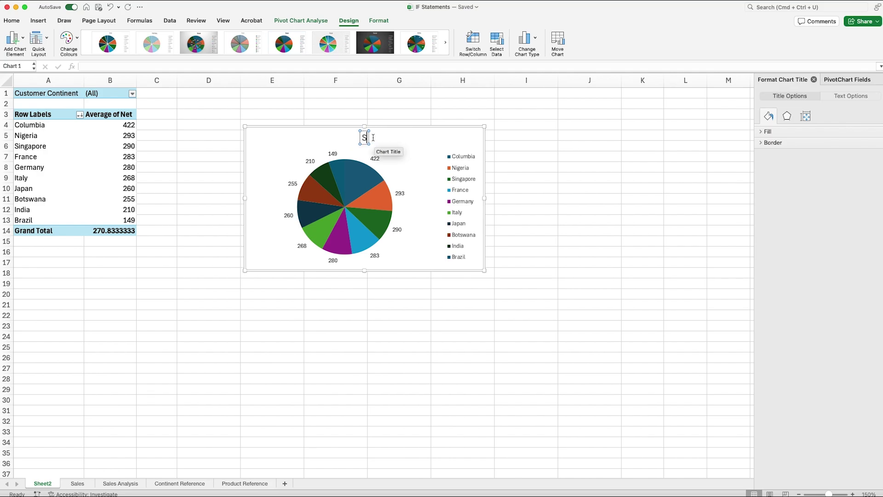
type("ales by Country")
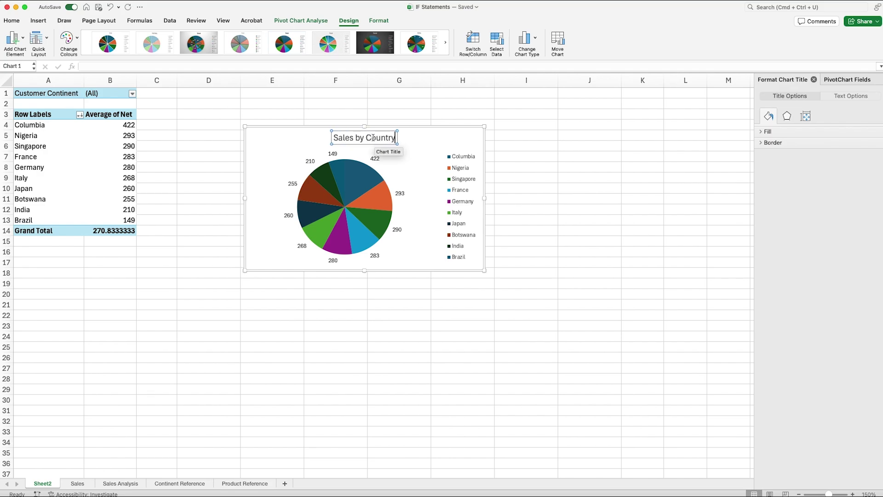
left_click(474, 140)
left_click(526, 178)
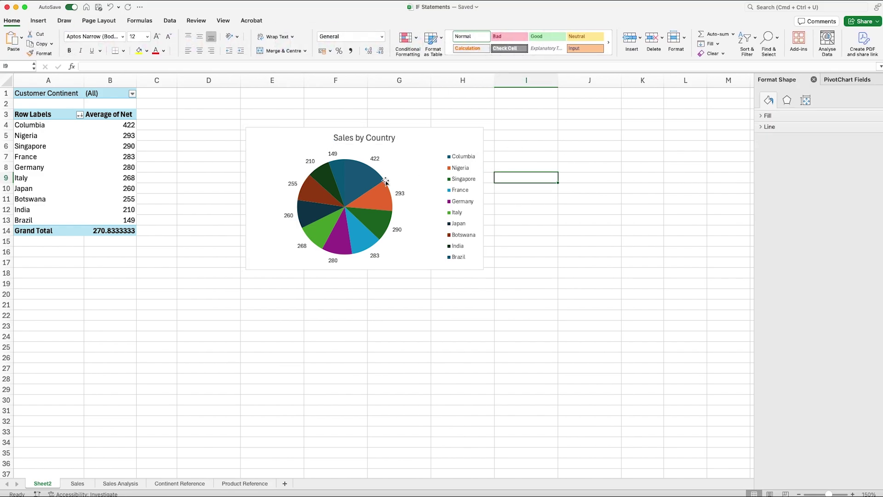
Drag the pie slices outward so all slices are pulled apart.
left_click_drag(359, 186, 361, 176)
left_click(350, 247)
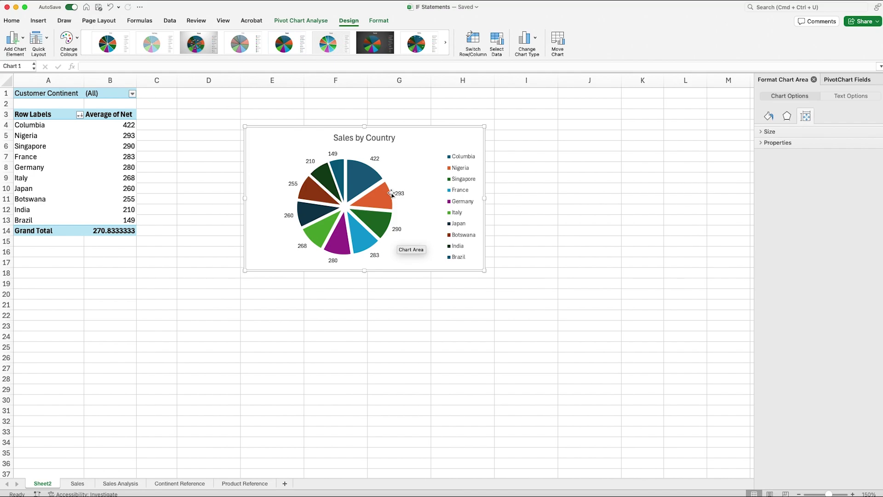
Select only the Columbia slice and give it a red fill.
left_click(361, 178)
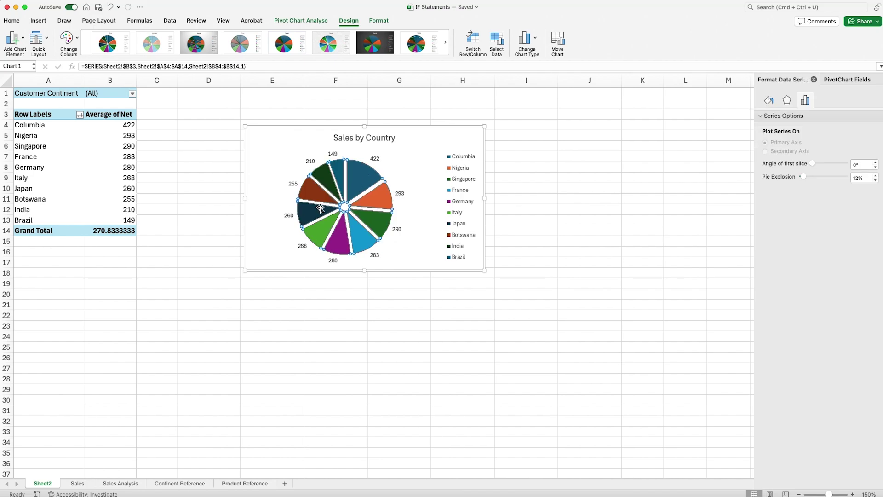
left_click(363, 173)
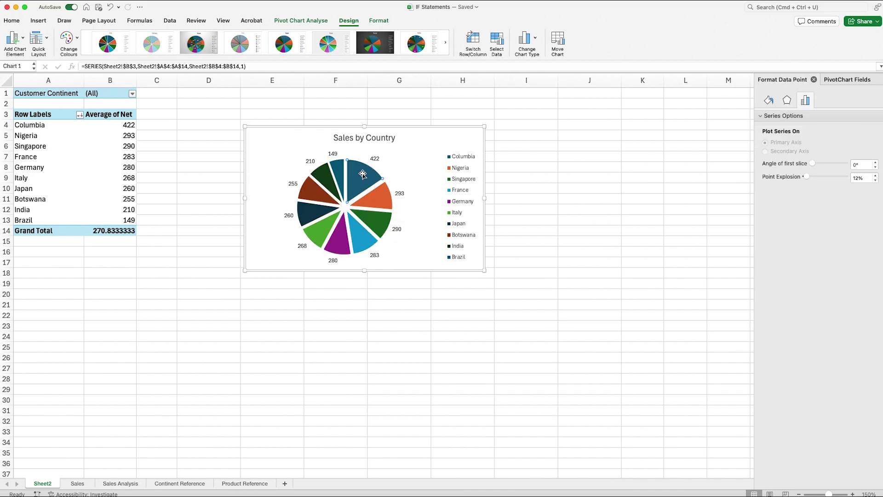
left_click(21, 22)
left_click(146, 50)
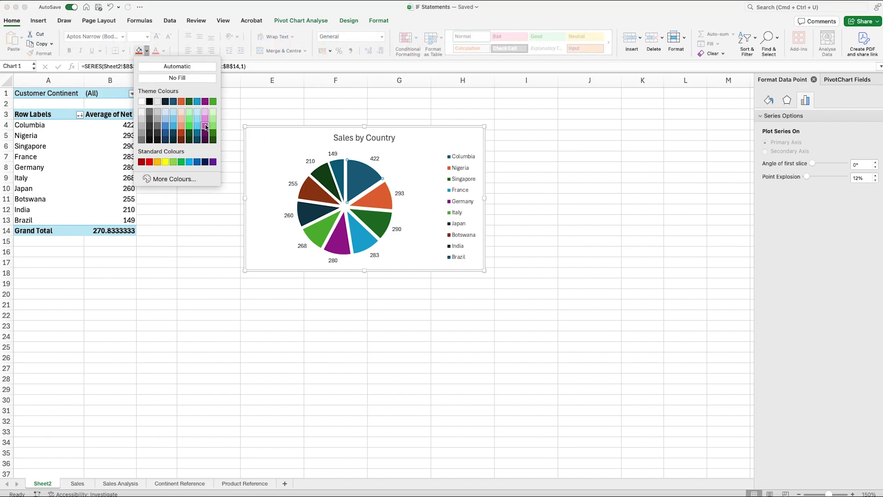
left_click(150, 161)
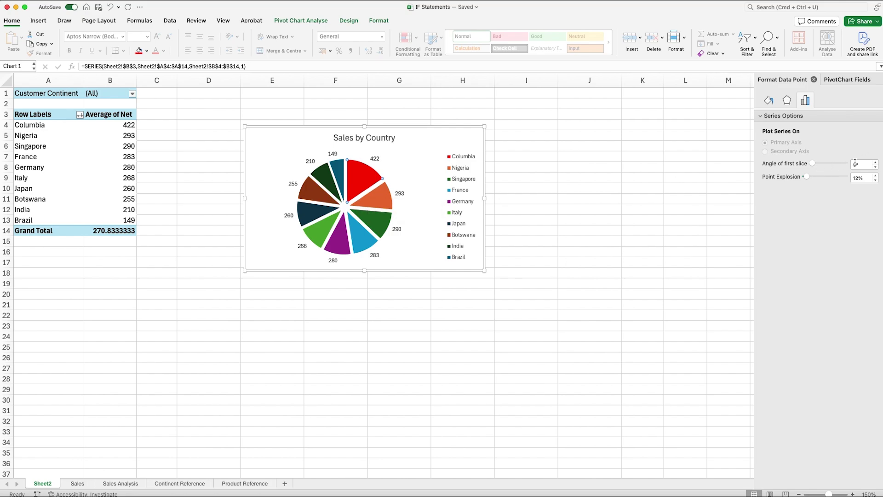
Rotate the pie to a 26° angle of first slice.
left_click(878, 163)
left_click(878, 163)
left_click(878, 163)
left_click(878, 163)
left_click(877, 163)
left_click(877, 163)
left_click(877, 163)
left_click(877, 162)
left_click(877, 163)
left_click(877, 162)
left_click(878, 162)
left_click(878, 163)
left_click(877, 163)
left_click(877, 163)
left_click(877, 162)
left_click(878, 163)
left_click(877, 162)
left_click(878, 163)
left_click(878, 163)
left_click(878, 163)
left_click(878, 163)
left_click(878, 163)
left_click(877, 163)
left_click(878, 162)
left_click(878, 163)
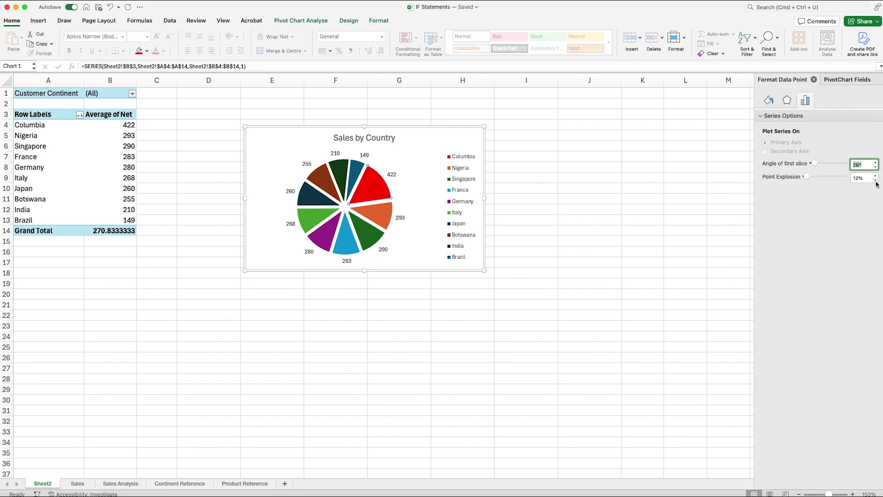
Set the Columbia slice's point explosion to 12%.
left_click(875, 181)
left_click(875, 181)
left_click(876, 181)
left_click(876, 181)
left_click(876, 182)
left_click(876, 181)
left_click(877, 182)
left_click(876, 182)
left_click(876, 181)
left_click(876, 181)
left_click(876, 181)
left_click(876, 181)
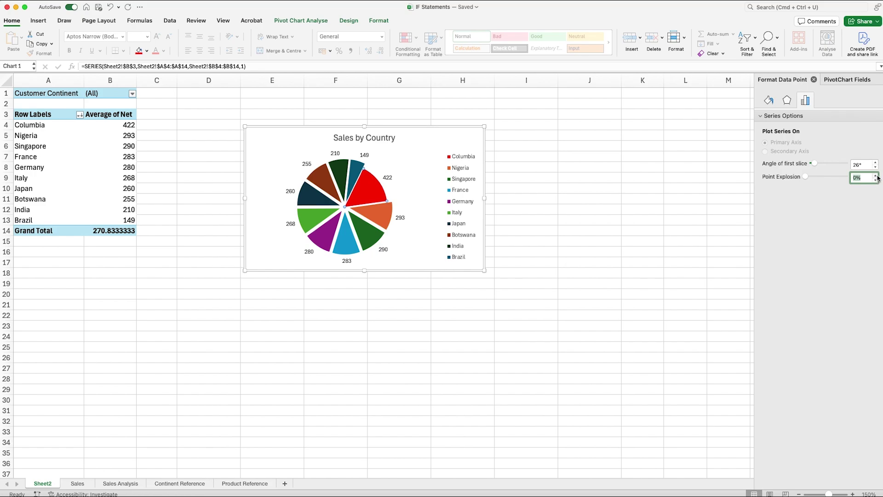
left_click(877, 176)
left_click(877, 177)
left_click(876, 177)
left_click(877, 176)
left_click(877, 177)
left_click(877, 177)
left_click(877, 177)
left_click(877, 177)
left_click(877, 176)
left_click(877, 177)
left_click(876, 177)
left_click(877, 177)
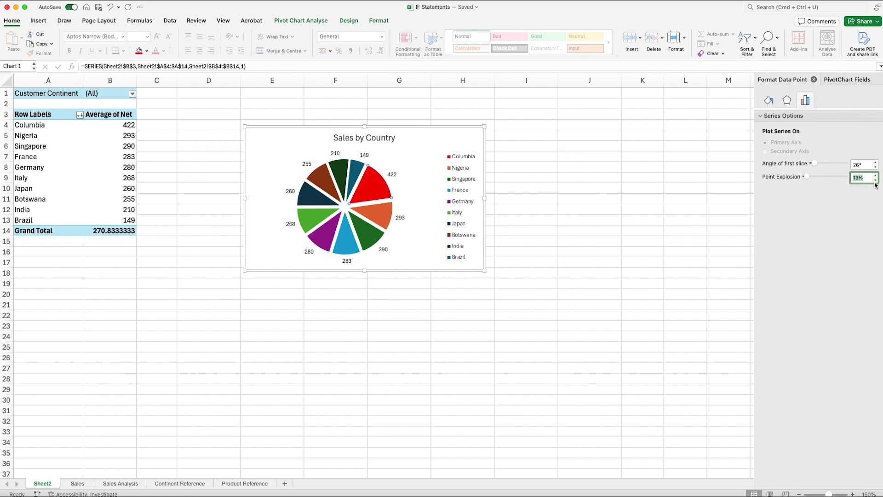
Lower the whole pie series' explosion to close the gaps between slices.
left_click(404, 239)
left_click(378, 219)
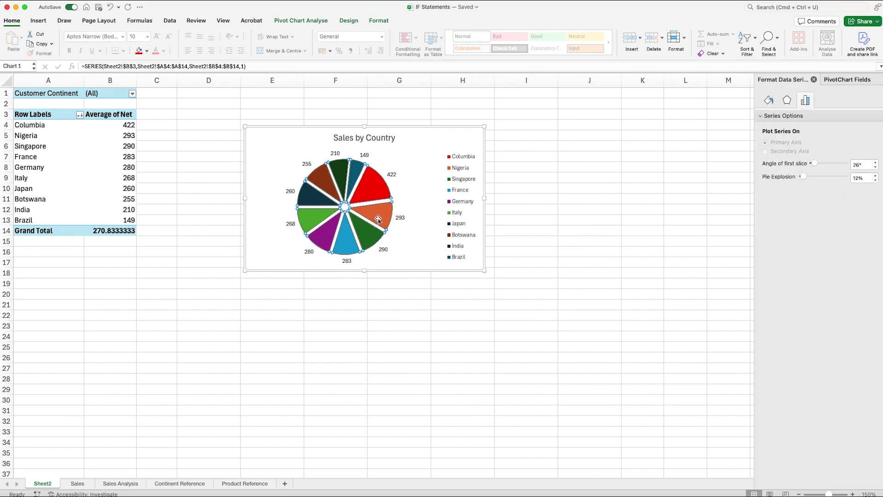
left_click(876, 180)
left_click(876, 180)
left_click(876, 180)
left_click(877, 180)
left_click(877, 180)
left_click(877, 180)
left_click(423, 236)
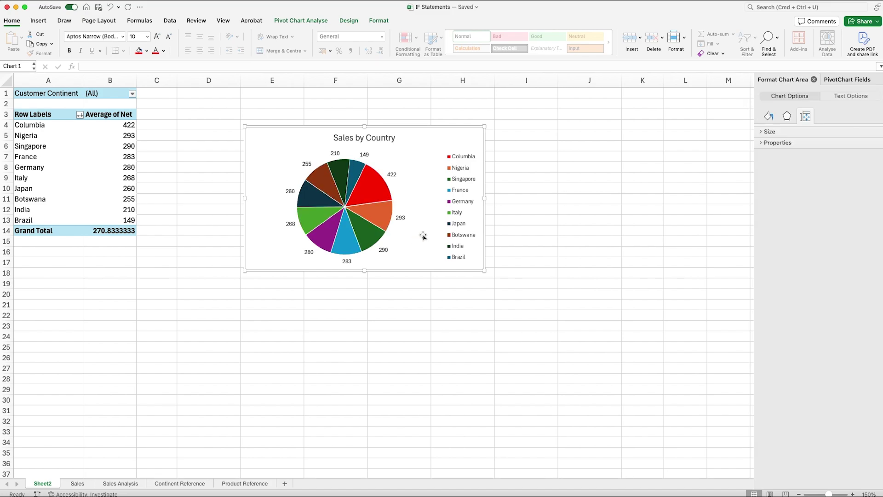